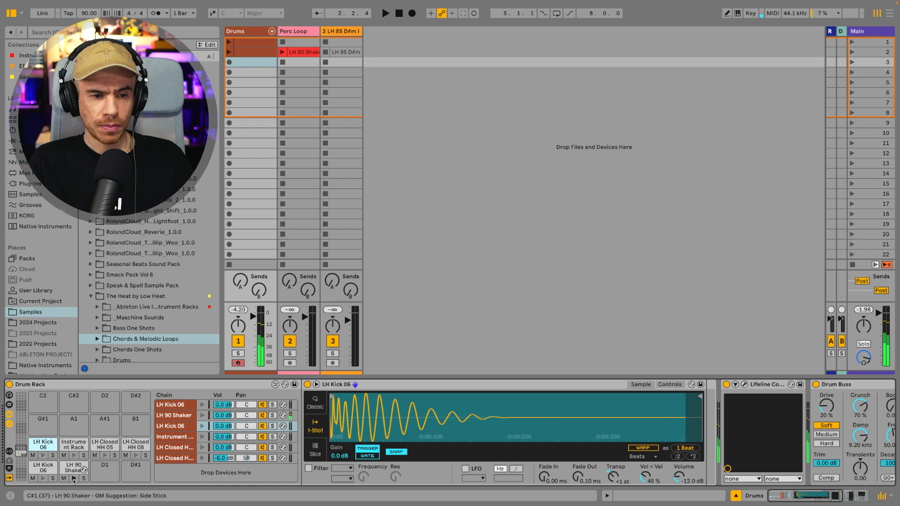
# Step: Create a MIDI clip in the Drums track's third slot and program LH Kick 06 at 1.1 and 1.3.4 plus Instrument Rack hits at 1.2 and 1.4
pyautogui.click(255, 62)
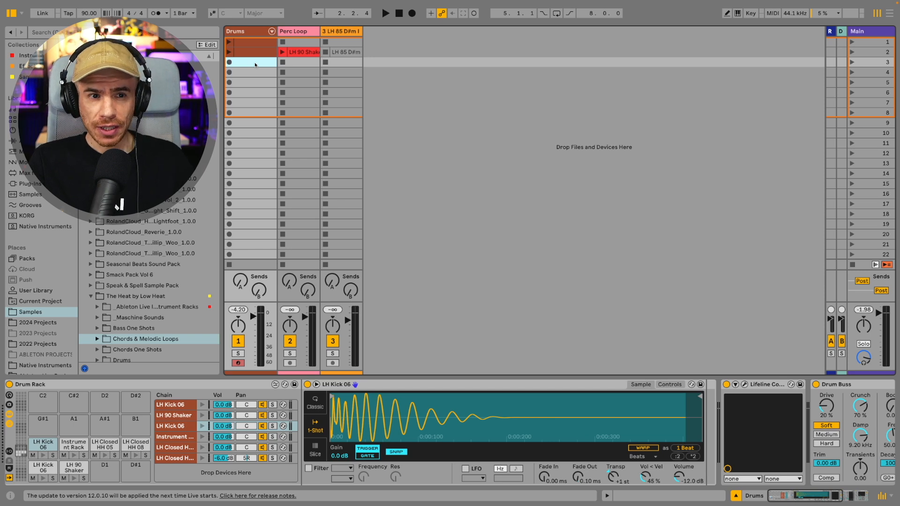
pyautogui.doubleClick(254, 62)
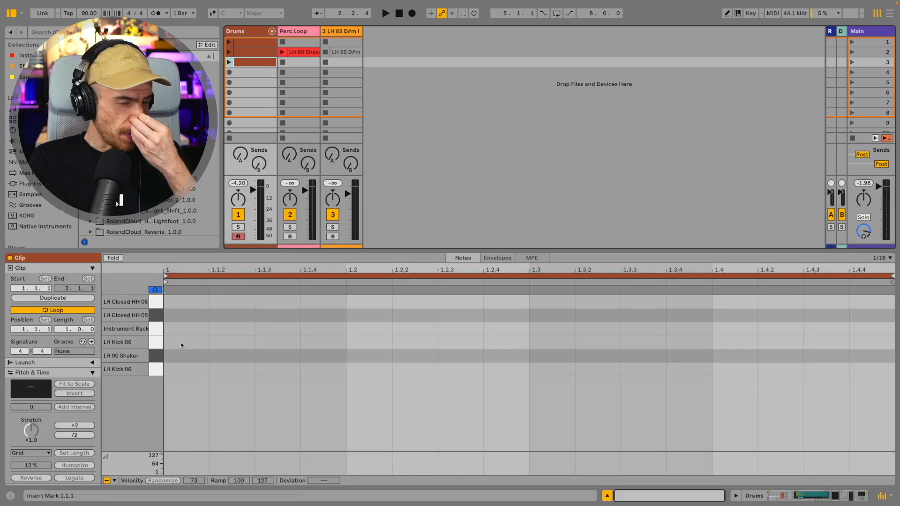
pyautogui.doubleClick(184, 345)
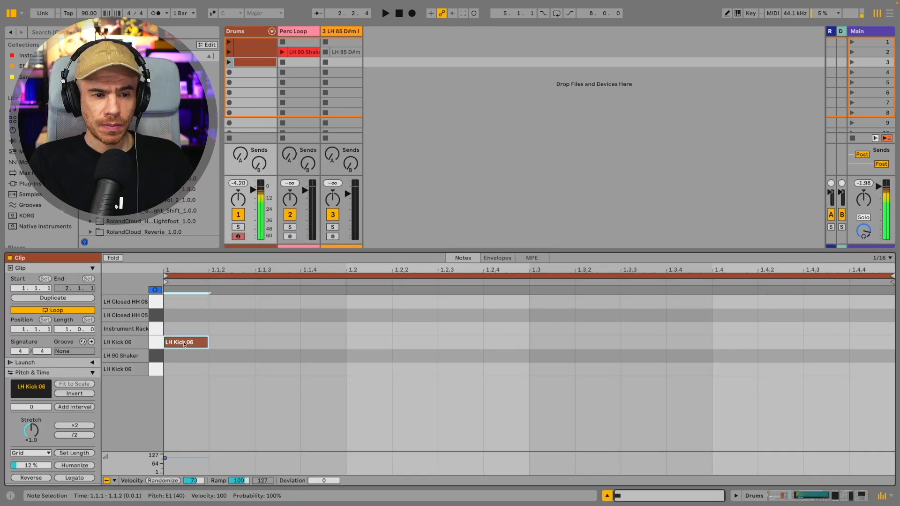
pyautogui.doubleClick(360, 330)
pyautogui.doubleClick(727, 332)
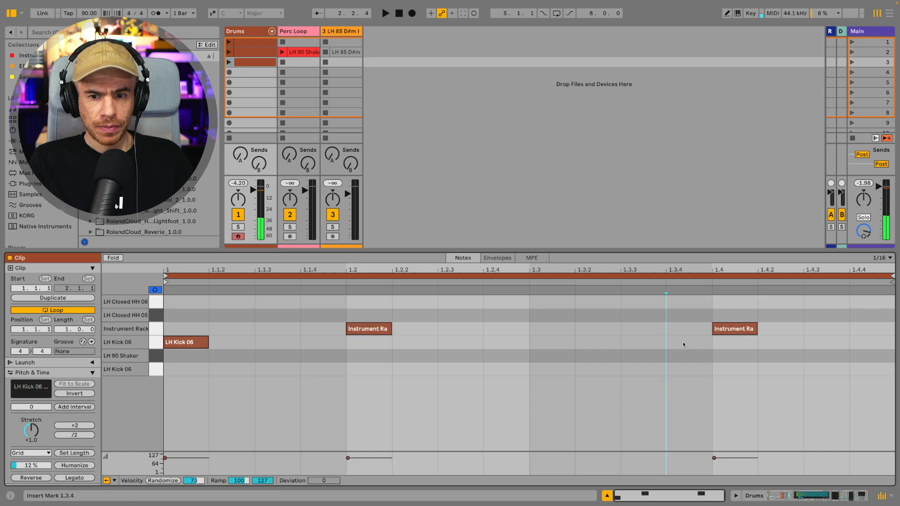
pyautogui.doubleClick(682, 342)
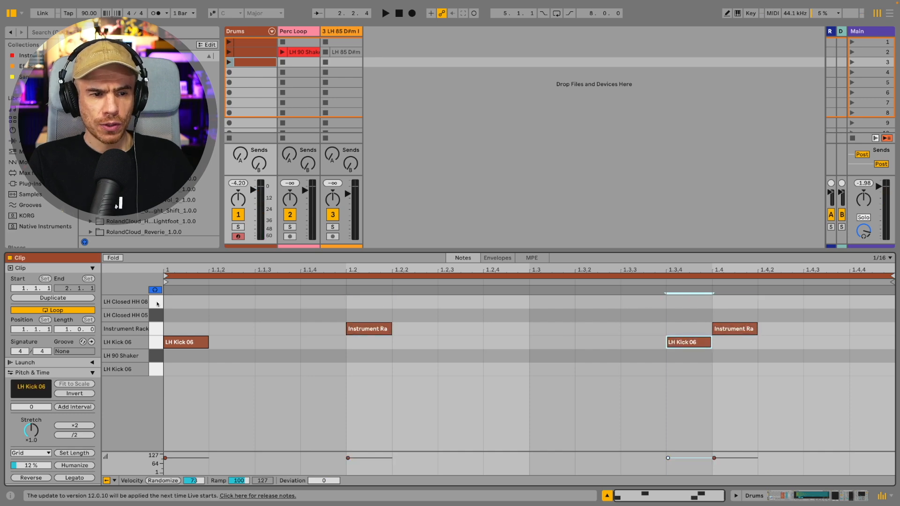
# Step: Add an LH Closed HH 08 note at 1.1.1 and duplicate it across the bar as eighth-note hi-hats
pyautogui.click(181, 303)
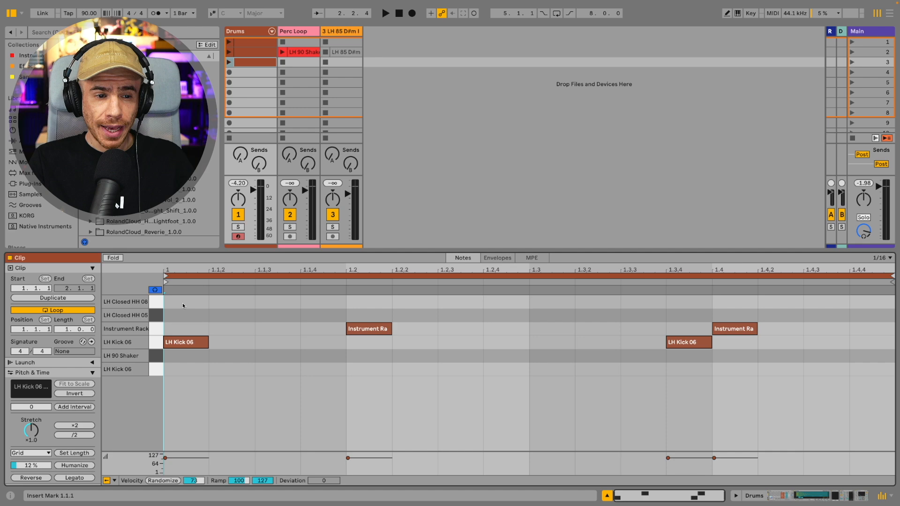
pyautogui.doubleClick(172, 302)
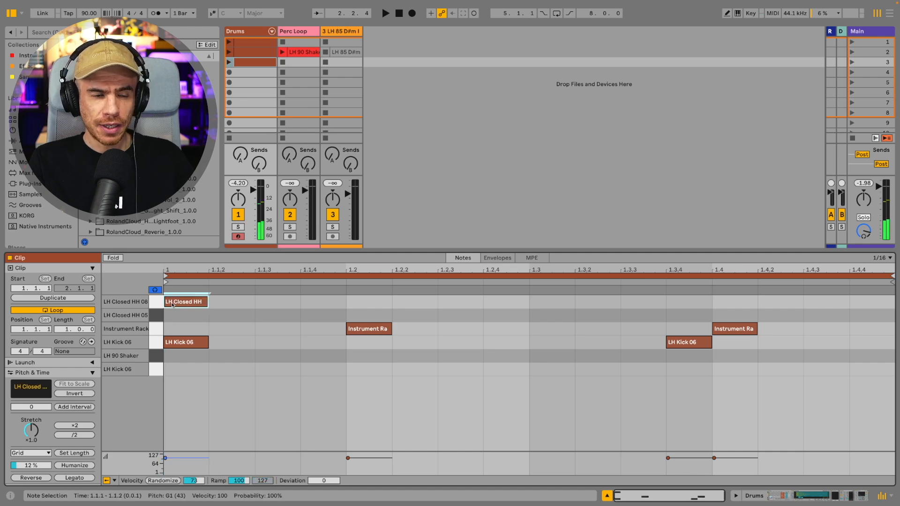
pyautogui.click(252, 303)
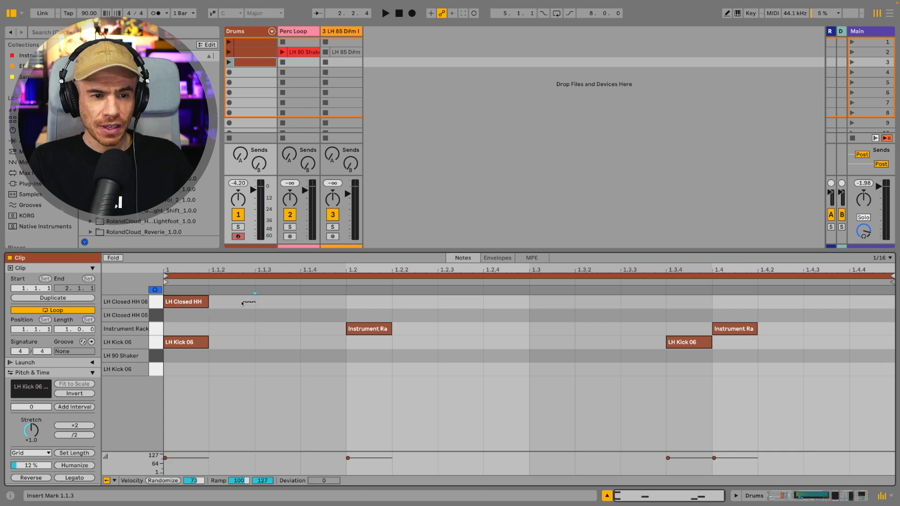
pyautogui.moveTo(250, 302); pyautogui.dragTo(178, 302)
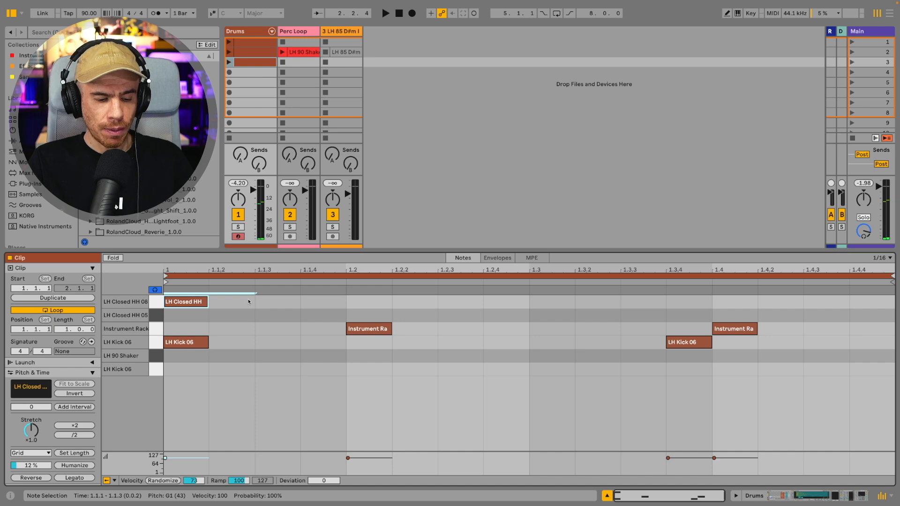
pyautogui.hotkey('ctrl', 'd')
pyautogui.hotkey('ctrl', 'd')
pyautogui.hotkey('ctrl', 'd')
pyautogui.hotkey('ctrl', 'd')
pyautogui.hotkey('ctrl', 'd')
pyautogui.hotkey('ctrl', 'd')
pyautogui.hotkey('ctrl', 'd')
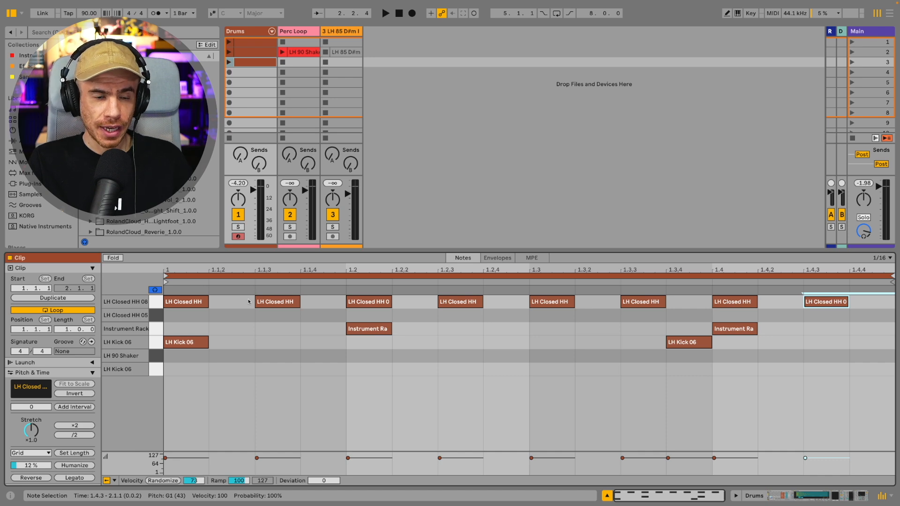
# Step: Launch the clip and shift all closed hi-hat notes slightly behind the grid, auditioning the groove
pyautogui.click(229, 62)
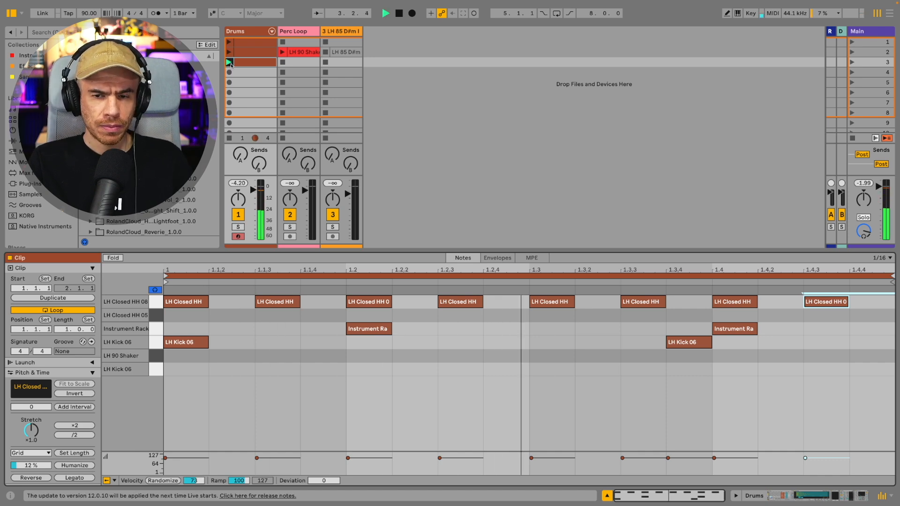
pyautogui.click(157, 302)
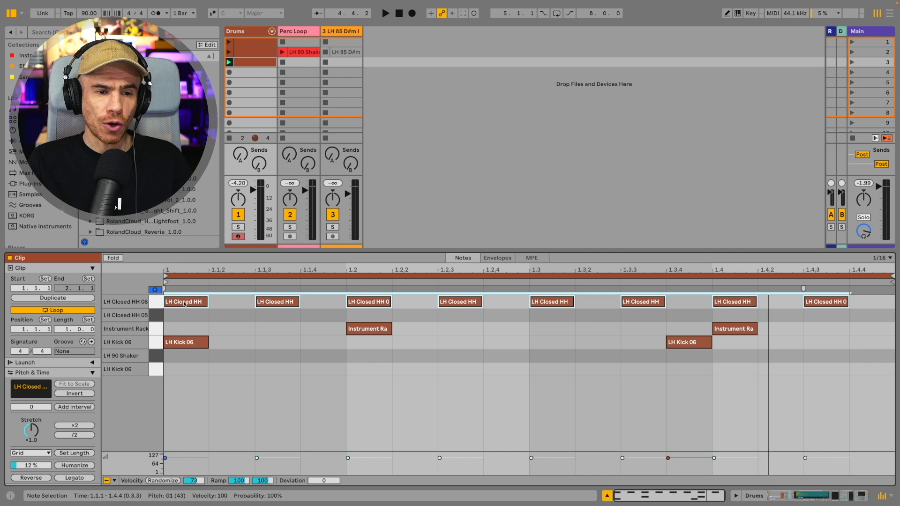
pyautogui.moveTo(182, 304); pyautogui.dragTo(191, 308)
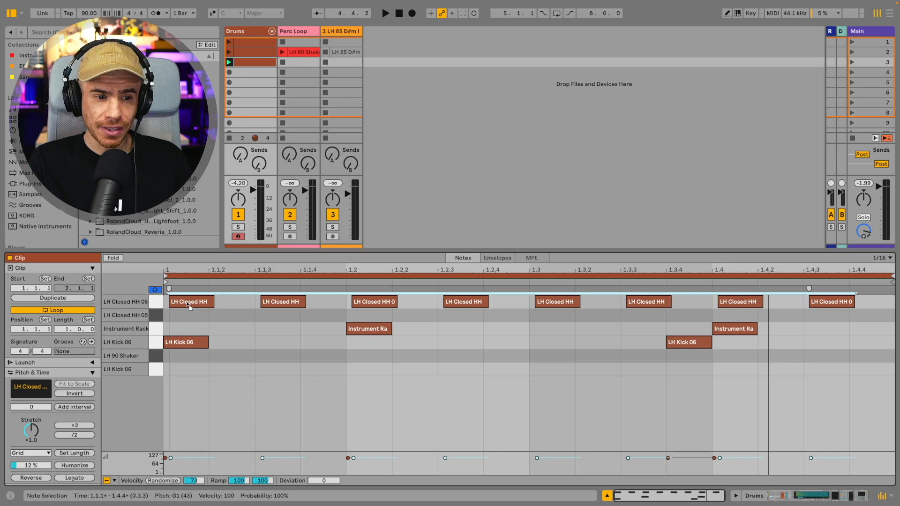
pyautogui.press('space')
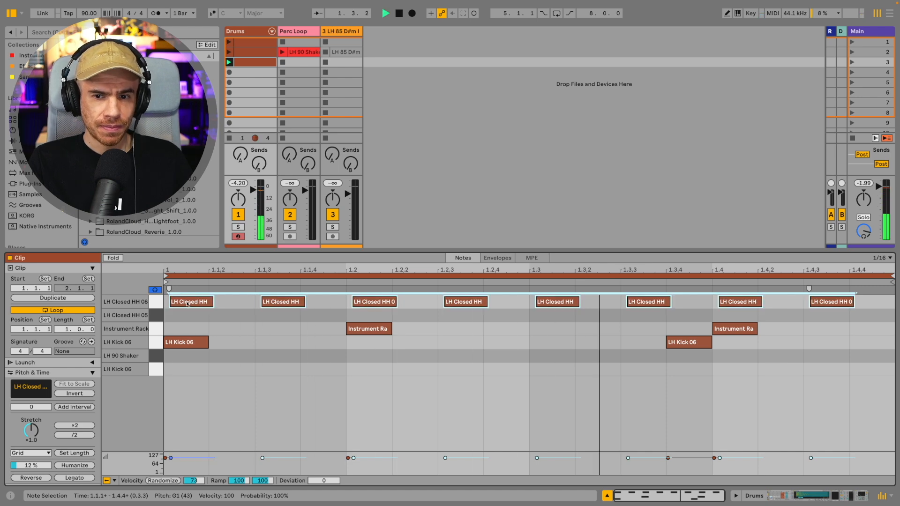
pyautogui.press('space')
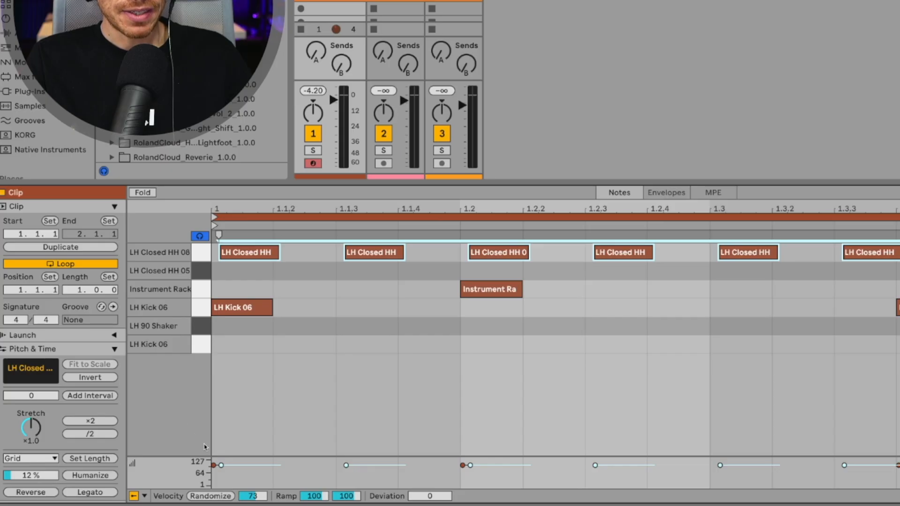
# Step: Randomize the hi-hat velocities with a deviation of +32 and a ramp from 69 to 60, then play the loop
pyautogui.click(170, 461)
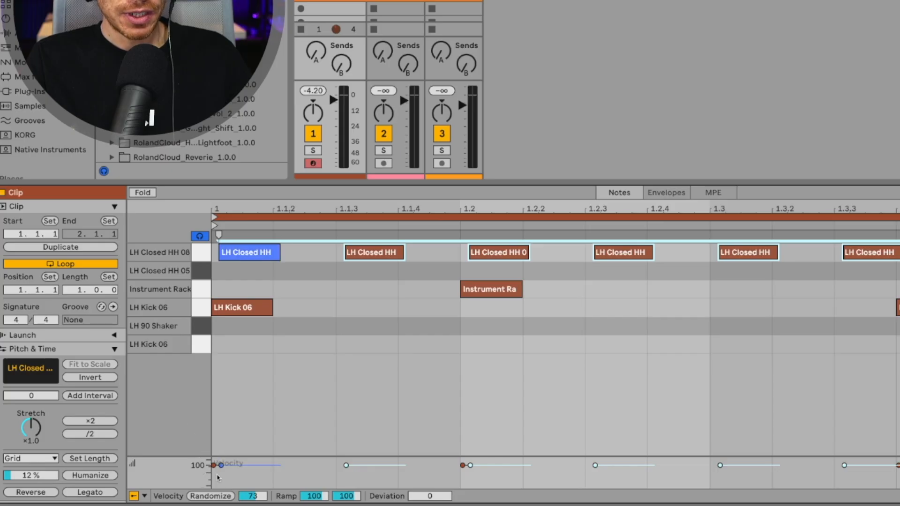
pyautogui.click(210, 496)
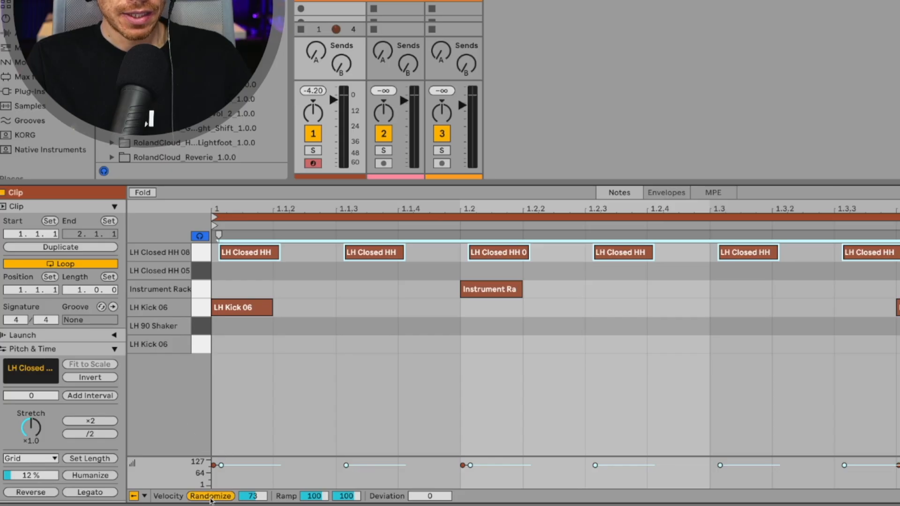
pyautogui.moveTo(311, 498)
pyautogui.mouseDown()
pyautogui.moveTo(348, 497)
pyautogui.moveTo(347, 488)
pyautogui.moveTo(315, 500)
pyautogui.mouseUp()
pyautogui.moveTo(426, 498)
pyautogui.mouseDown()
pyautogui.moveTo(425, 471)
pyautogui.moveTo(425, 482)
pyautogui.mouseUp()
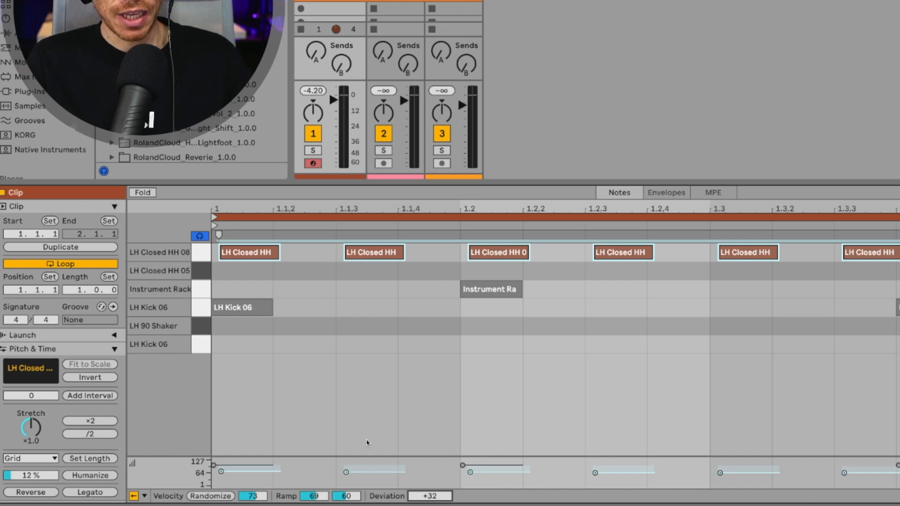
pyautogui.press('space')
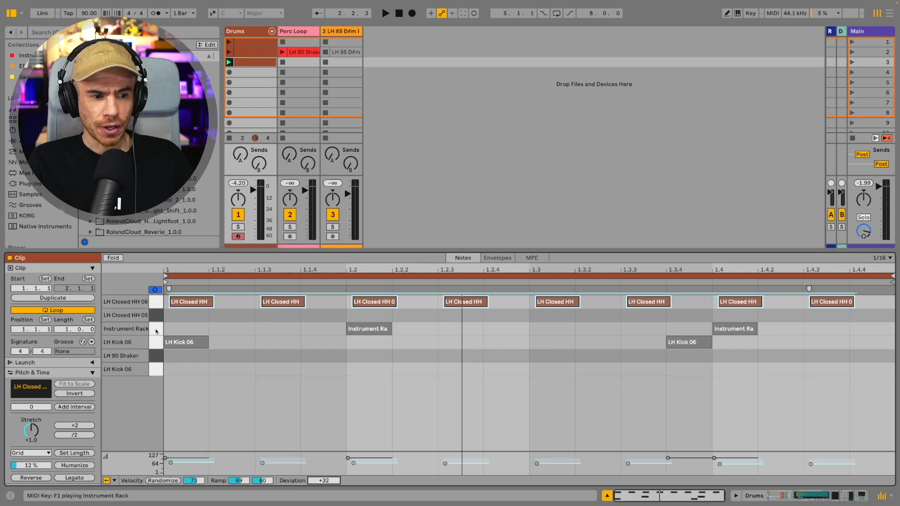
# Step: Nudge both Instrument Rack notes slightly ahead of beats 2 and 4 and audition the result
pyautogui.click(156, 331)
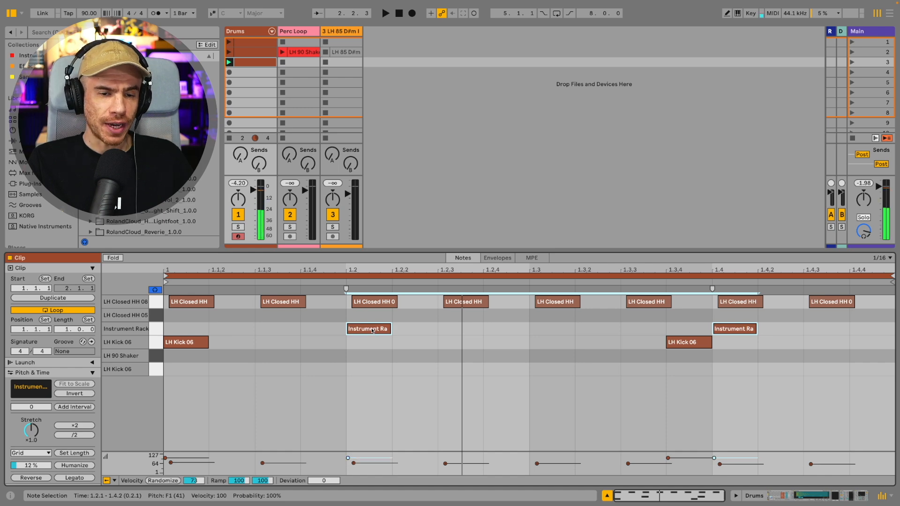
pyautogui.moveTo(373, 331); pyautogui.dragTo(366, 331)
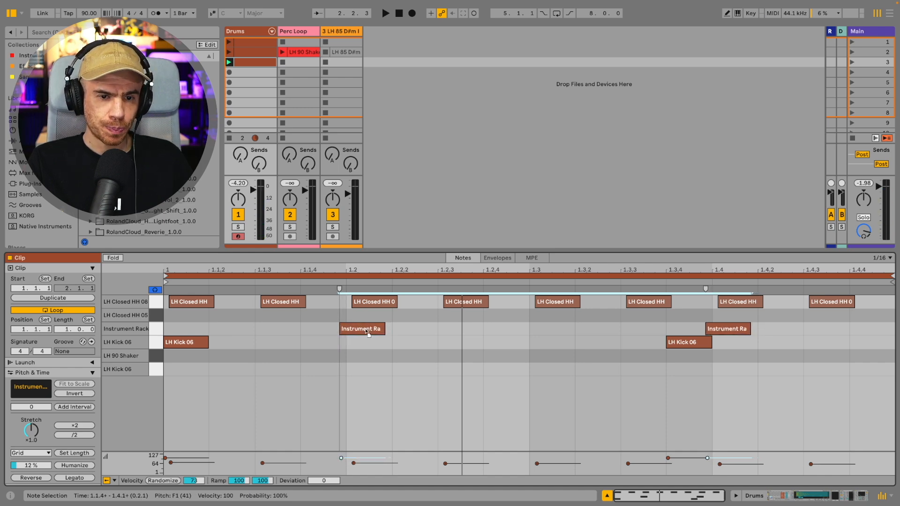
pyautogui.press('space')
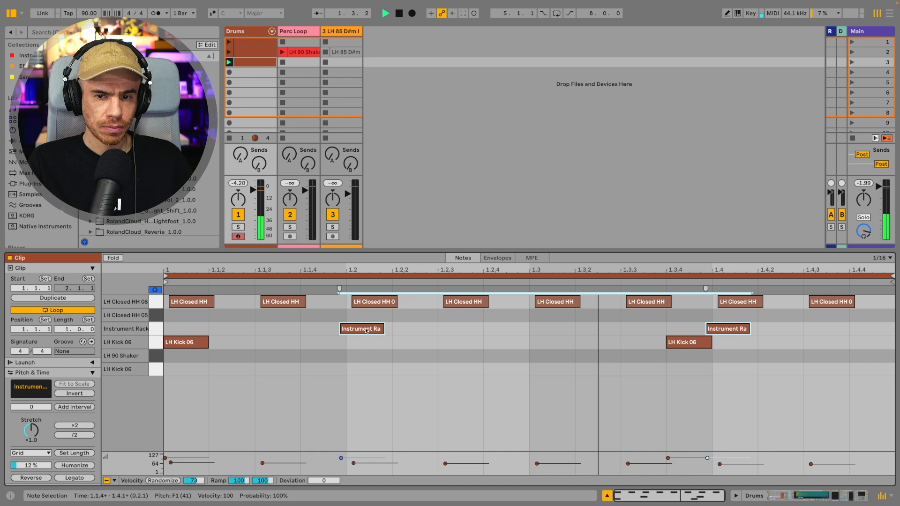
pyautogui.press('space')
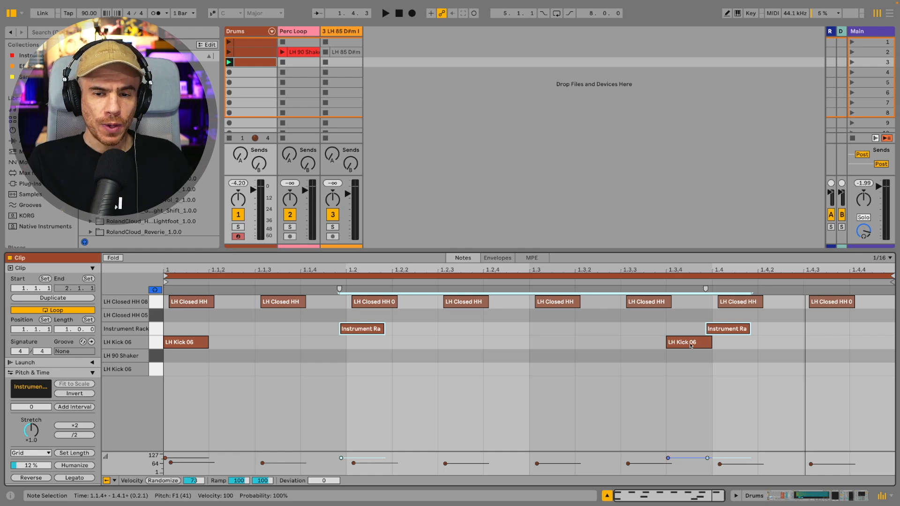
# Step: Move the 1.3.4 kick onto the lower LH Kick 06 row and nudge it slightly late
pyautogui.click(159, 371)
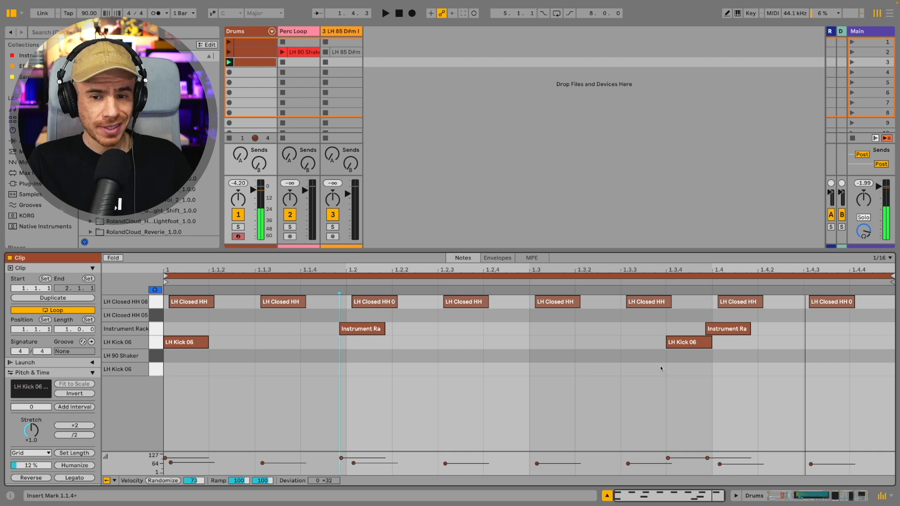
pyautogui.moveTo(683, 344); pyautogui.dragTo(682, 372)
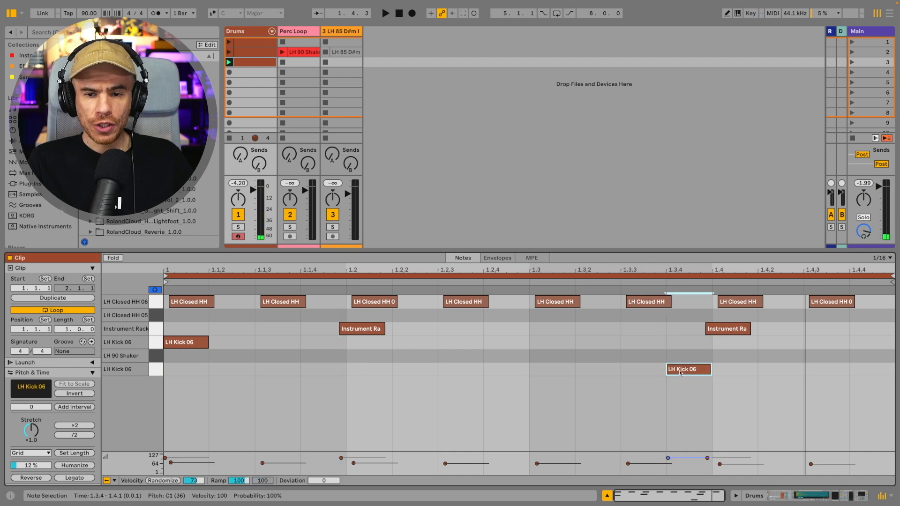
pyautogui.click(683, 372)
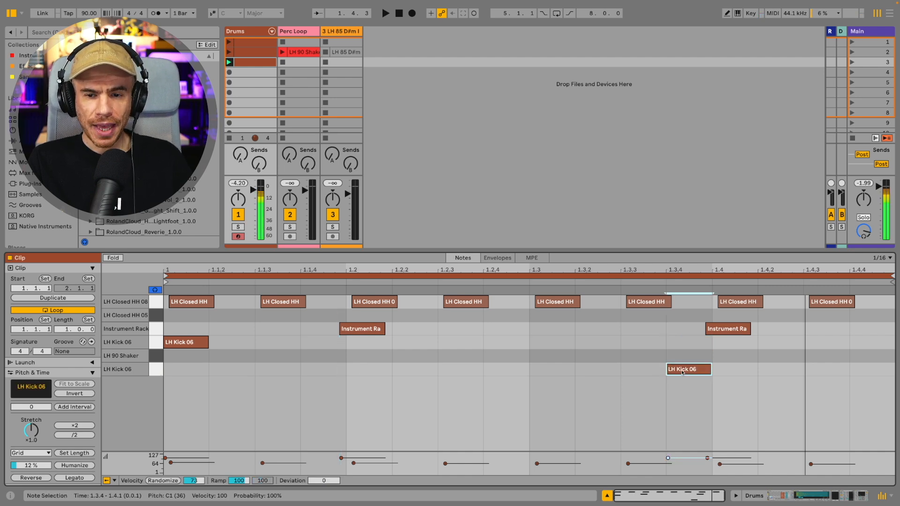
pyautogui.moveTo(683, 372); pyautogui.dragTo(692, 375)
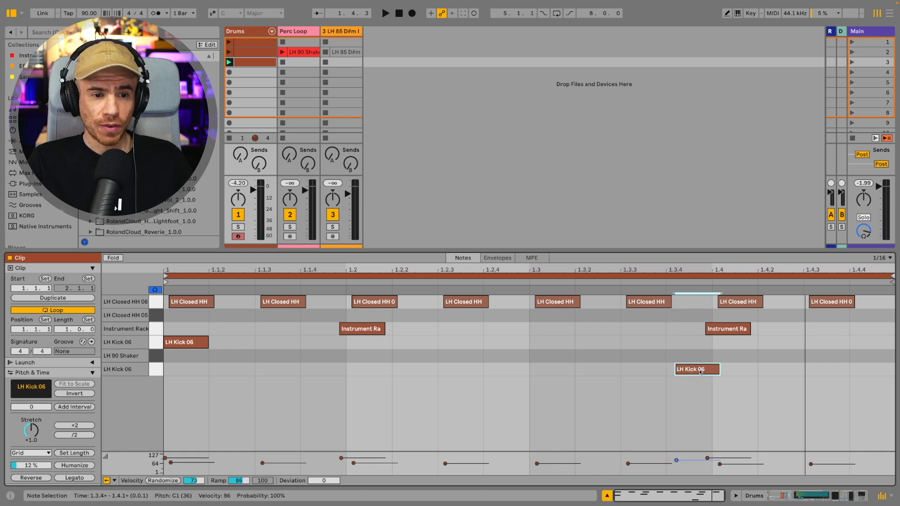
pyautogui.press('space')
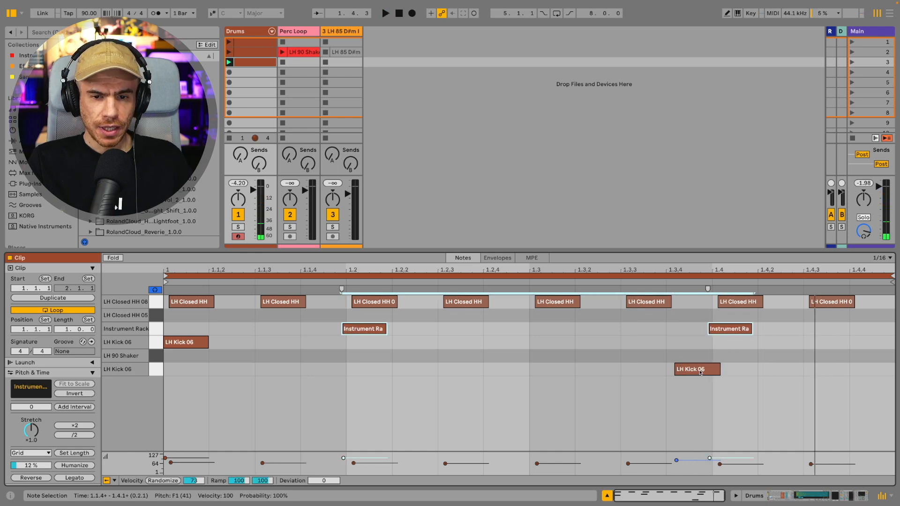
# Step: Add more lower-row kick notes at about 1.2.4 and 1.4.2 and audition the loop
pyautogui.moveTo(701, 373); pyautogui.dragTo(791, 376)
pyautogui.press('space')
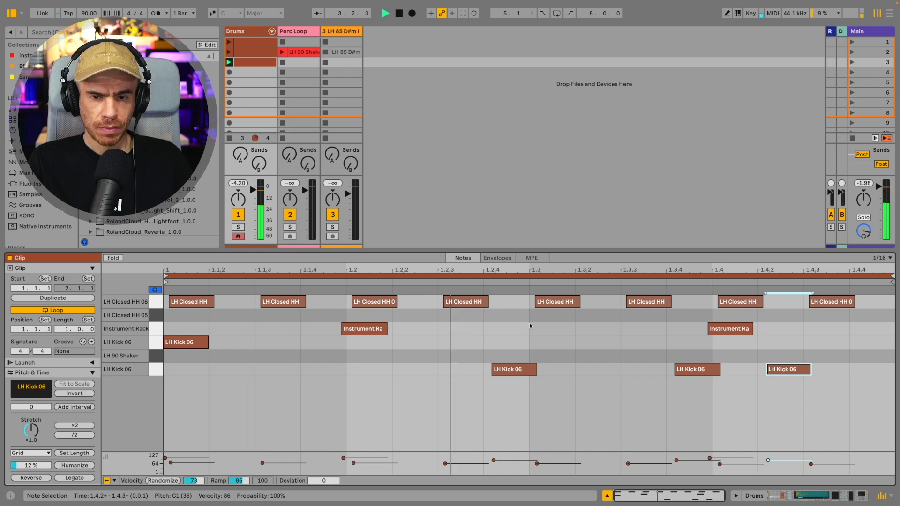
pyautogui.press('space')
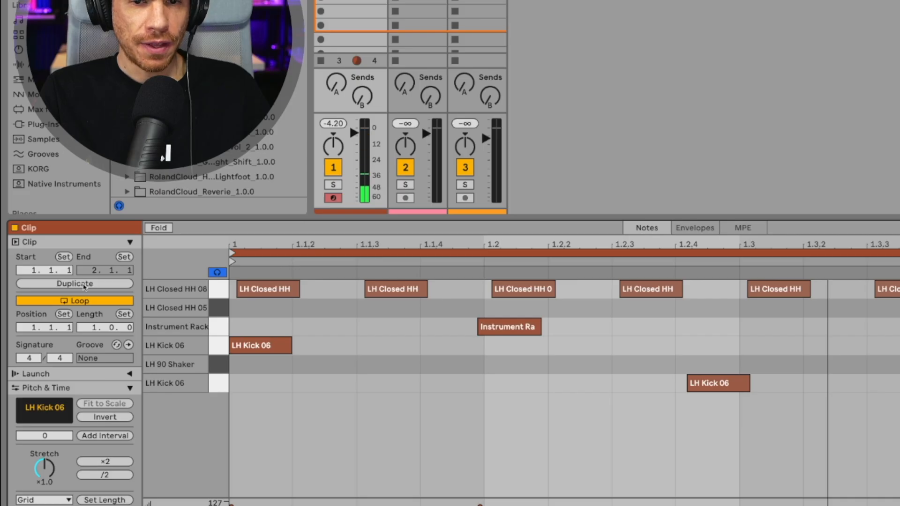
# Step: Duplicate the clip to two bars and rearrange the lower-row kick notes across both bars
pyautogui.click(60, 301)
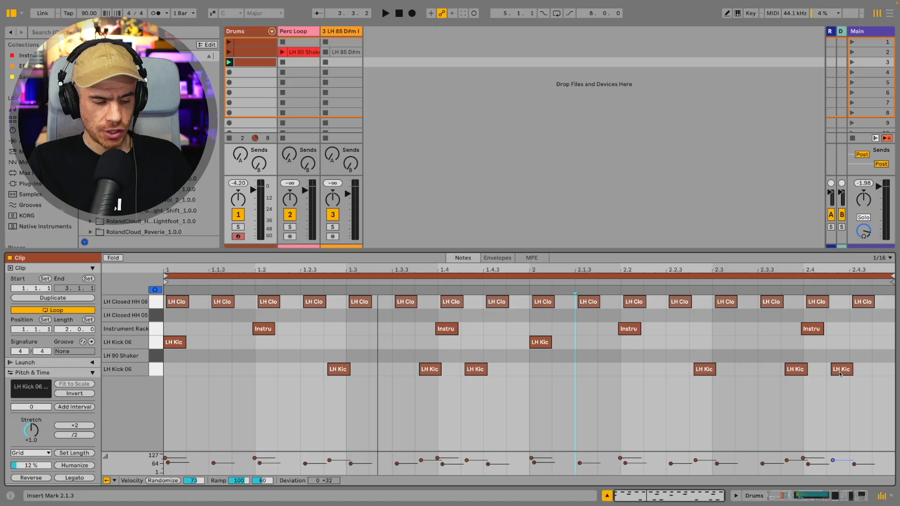
pyautogui.moveTo(840, 374); pyautogui.dragTo(885, 374)
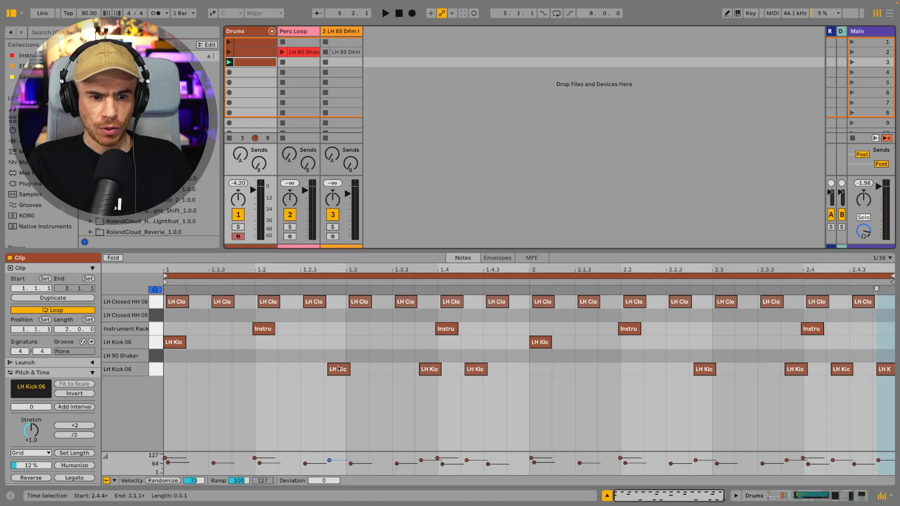
pyautogui.moveTo(338, 369); pyautogui.dragTo(247, 369)
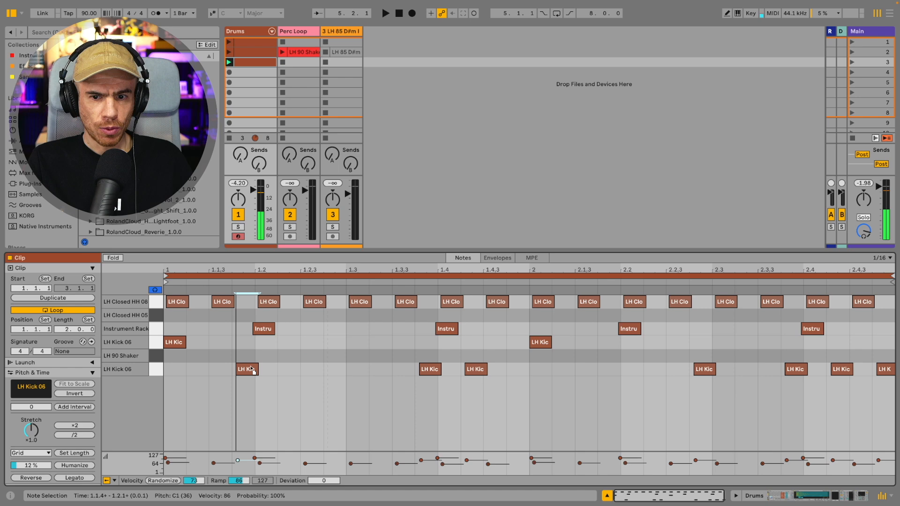
pyautogui.moveTo(704, 373); pyautogui.dragTo(615, 374)
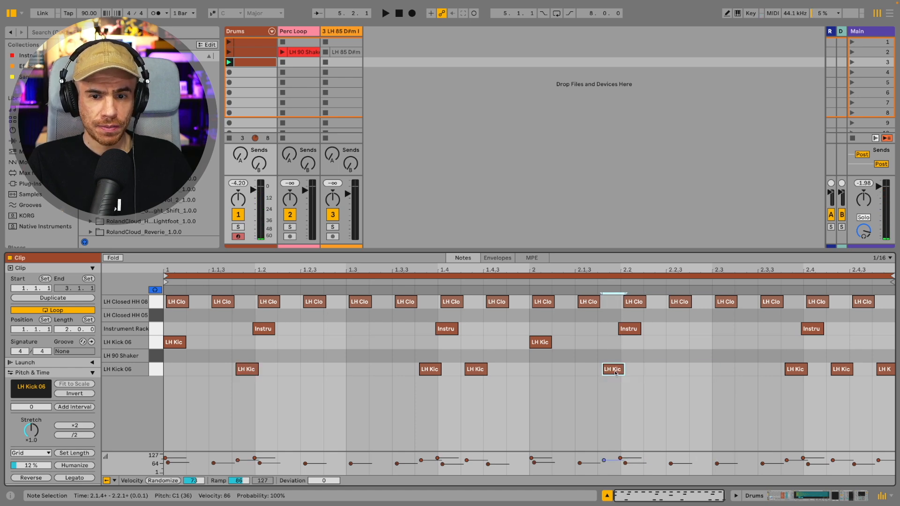
pyautogui.press('space')
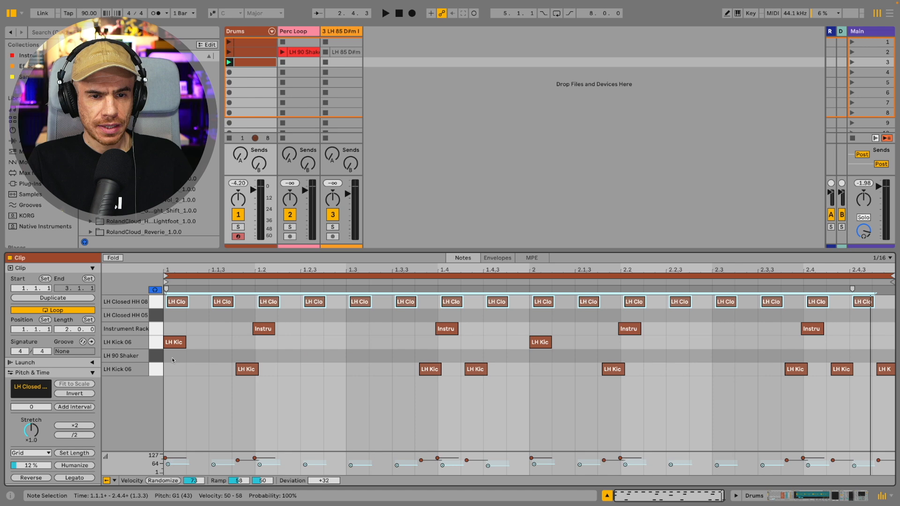
# Step: Add a shaker note on the first beat and duplicate it onto every quarter beat of the bar
pyautogui.doubleClick(173, 359)
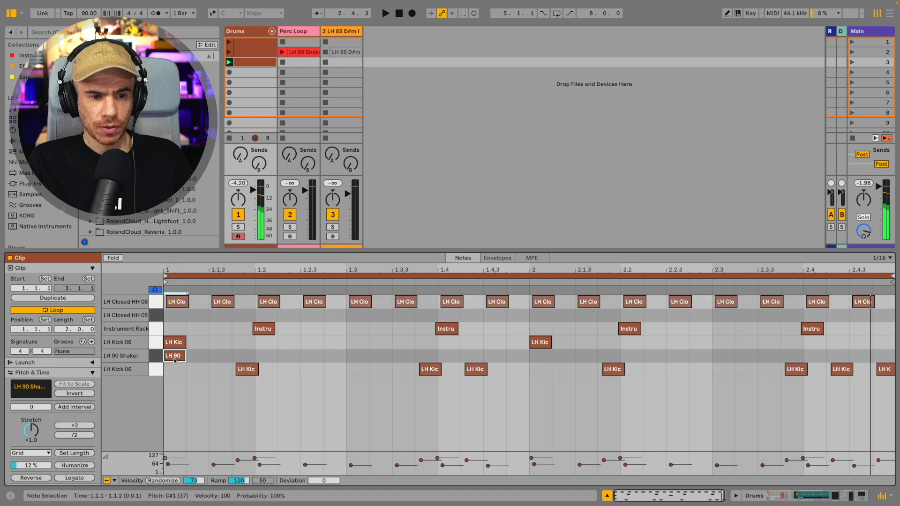
pyautogui.moveTo(255, 355); pyautogui.dragTo(162, 358)
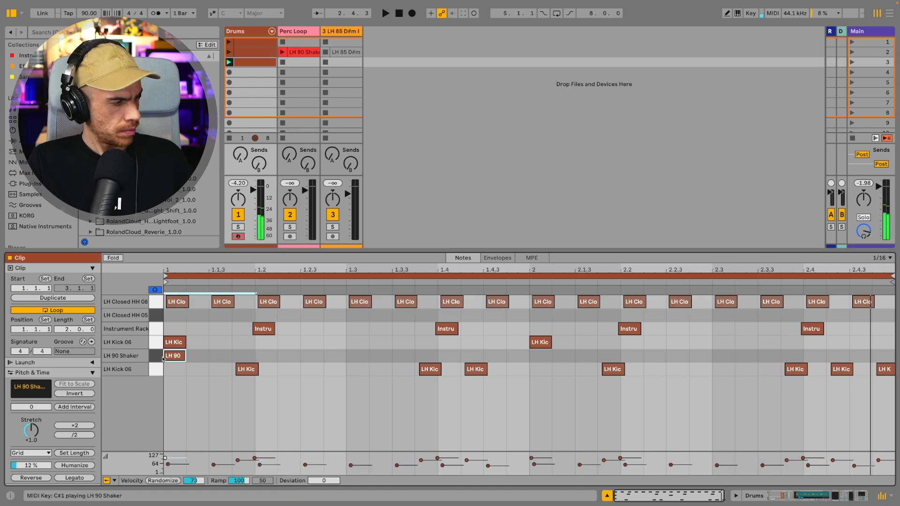
pyautogui.hotkey('ctrl', 'd')
pyautogui.hotkey('ctrl', 'd')
pyautogui.hotkey('ctrl', 'd')
pyautogui.hotkey('ctrl', 'd')
pyautogui.hotkey('ctrl', 'd')
pyautogui.hotkey('ctrl', 'd')
pyautogui.hotkey('ctrl', 'd')
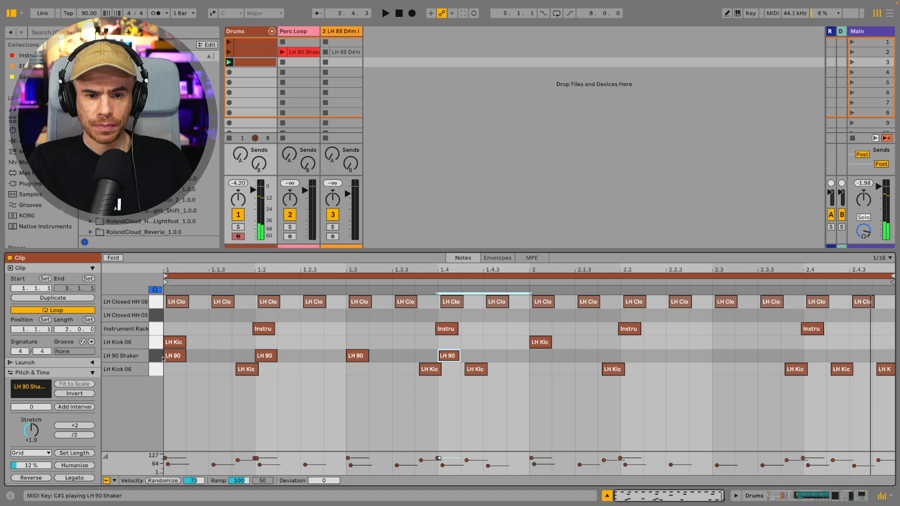
# Step: Transpose the LH 90 Shaker sample to +8 st while auditioning the loop
pyautogui.press('space')
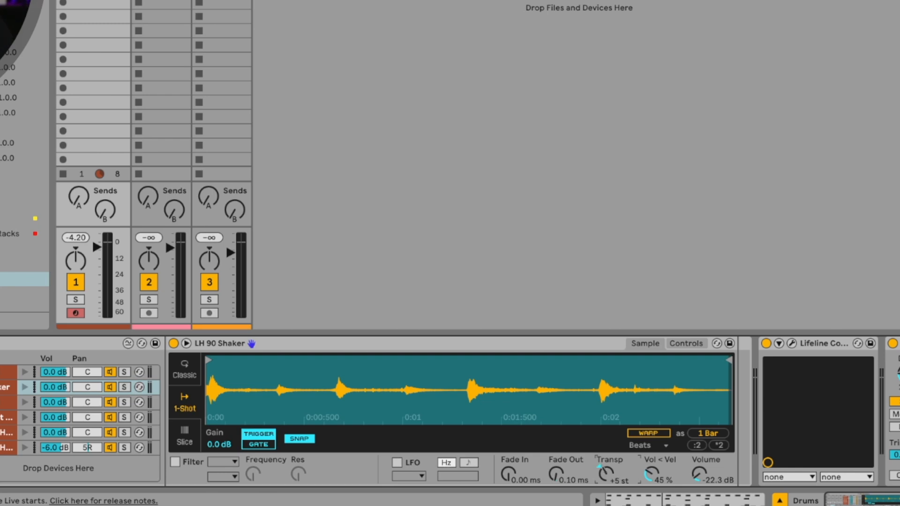
pyautogui.moveTo(607, 477); pyautogui.dragTo(608, 473)
pyautogui.press('space')
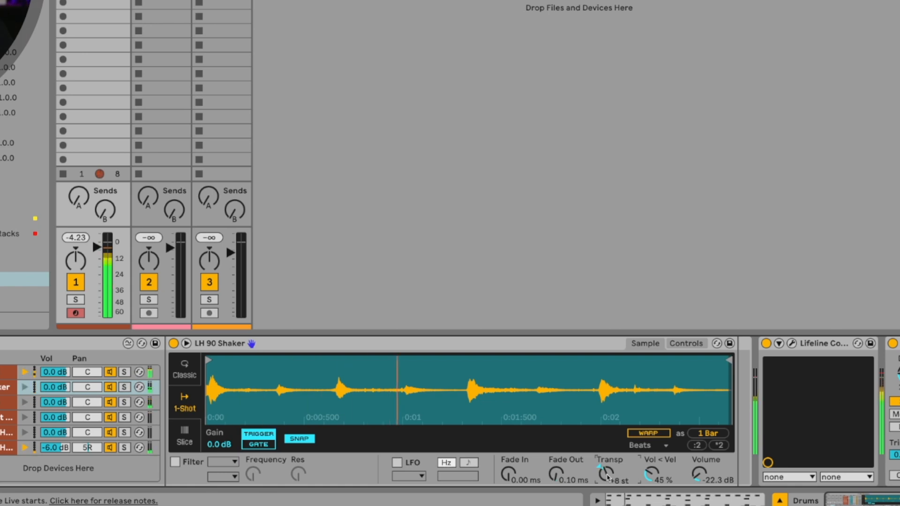
# Step: Play the groove and zoom in on the clip to examine the note timing
pyautogui.scroll(2, 608, 477)
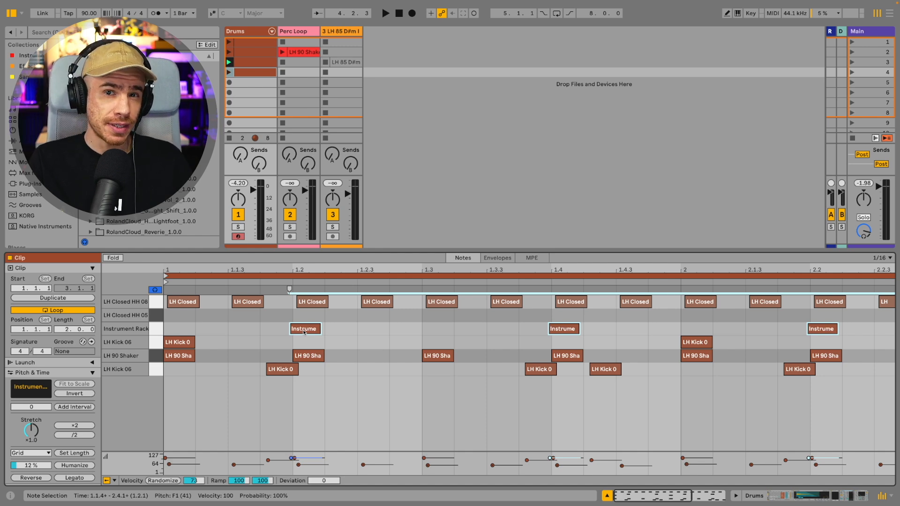
pyautogui.press('space')
pyautogui.scroll(3, 310, 331)
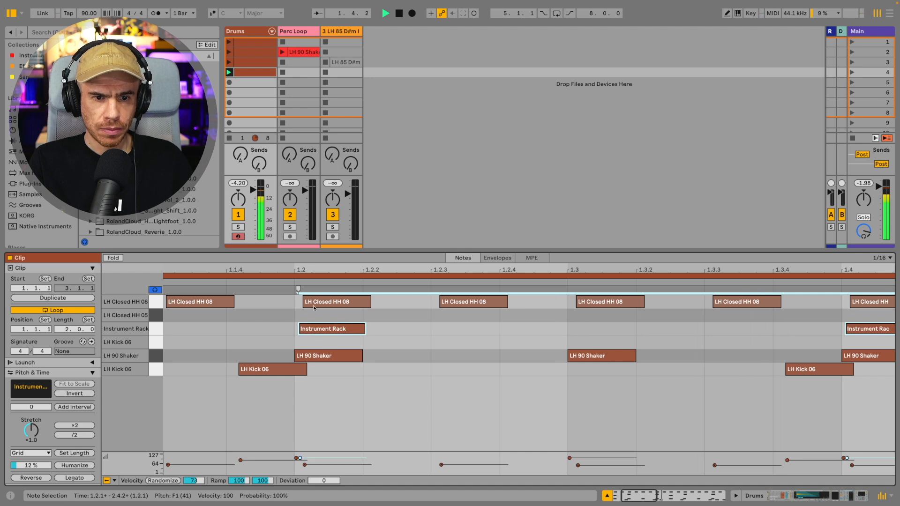
pyautogui.scroll(-3, 321, 267)
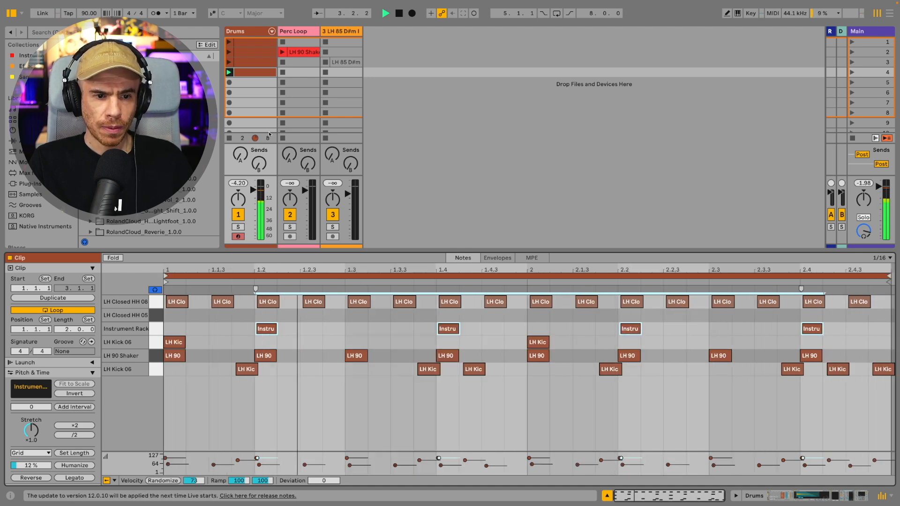
# Step: Open the Drums track's device chain and inspect the Lifeline Console and Drum Buss effects
pyautogui.click(231, 63)
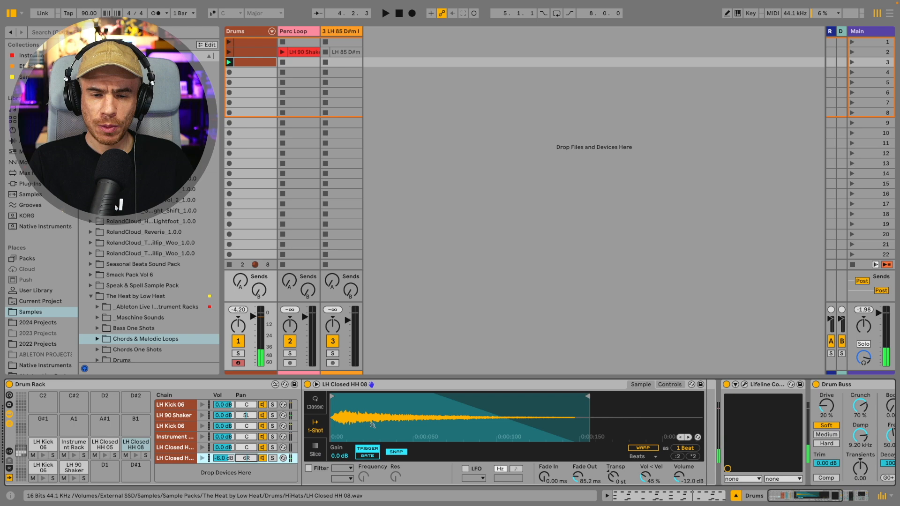
pyautogui.hscroll(5, 405, 409)
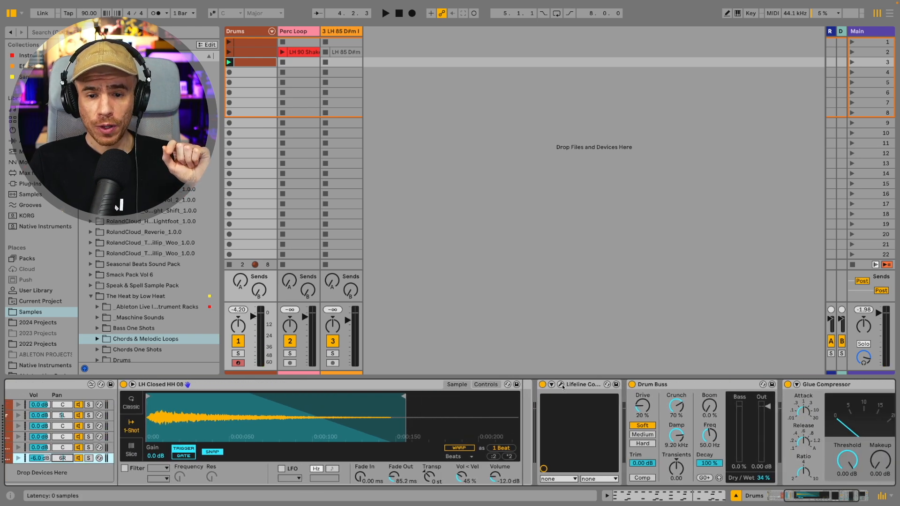
pyautogui.click(561, 385)
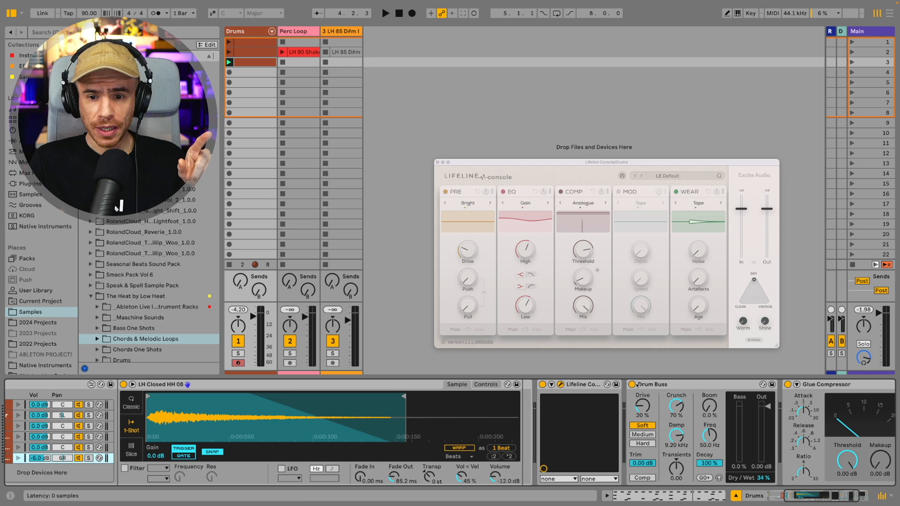
pyautogui.click(669, 385)
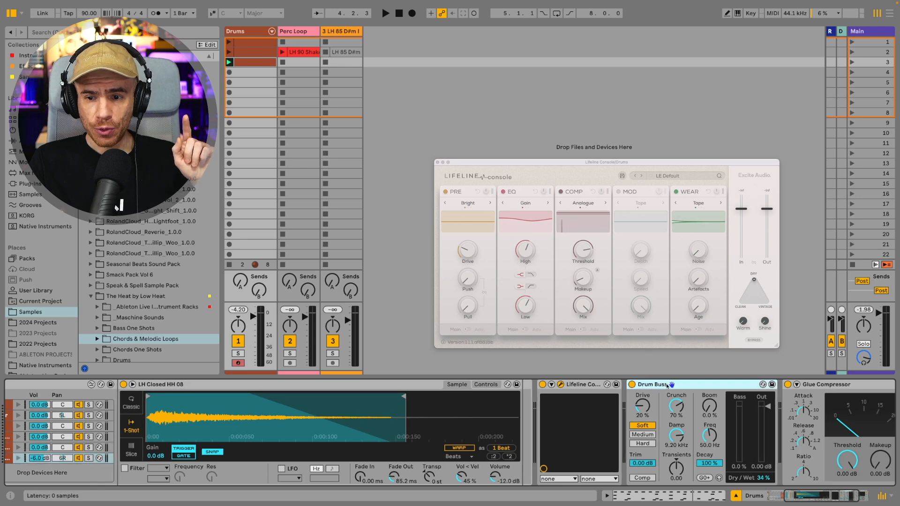
pyautogui.click(437, 163)
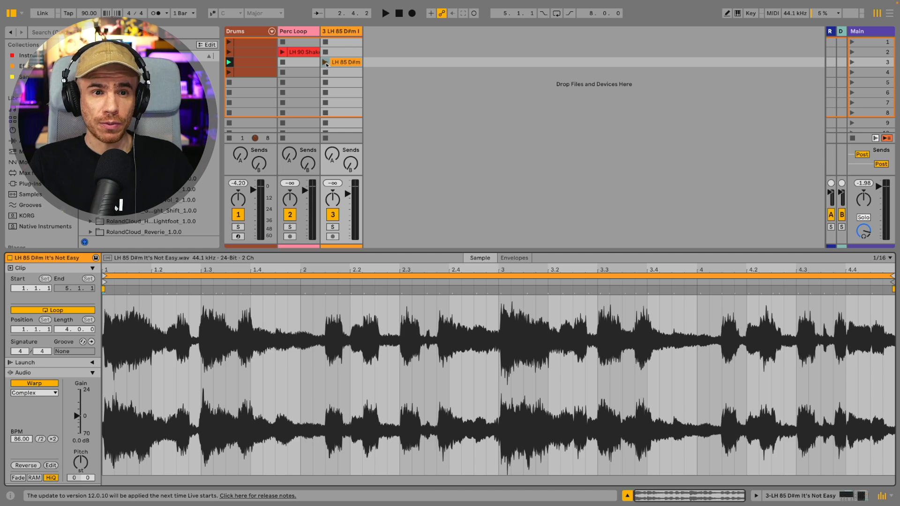
# Step: Launch the LH 85 D#m chord loop clip to play alongside the drums
pyautogui.click(326, 63)
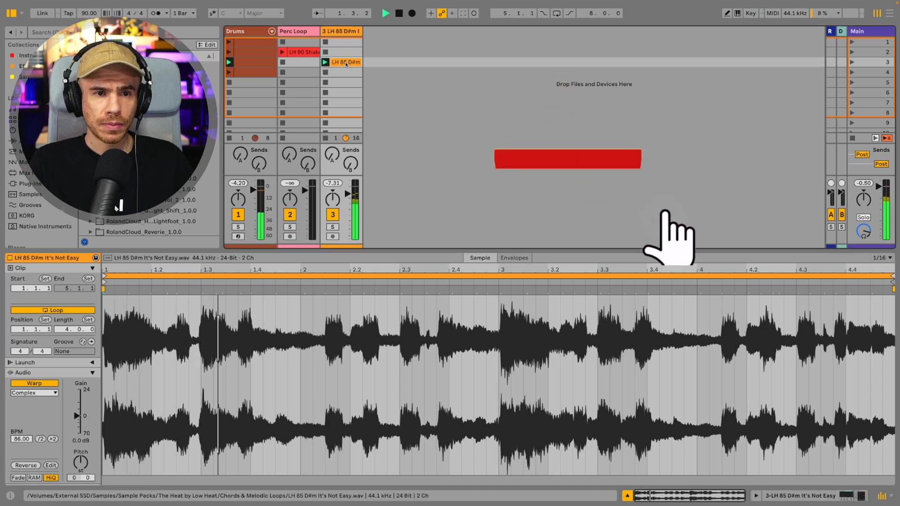